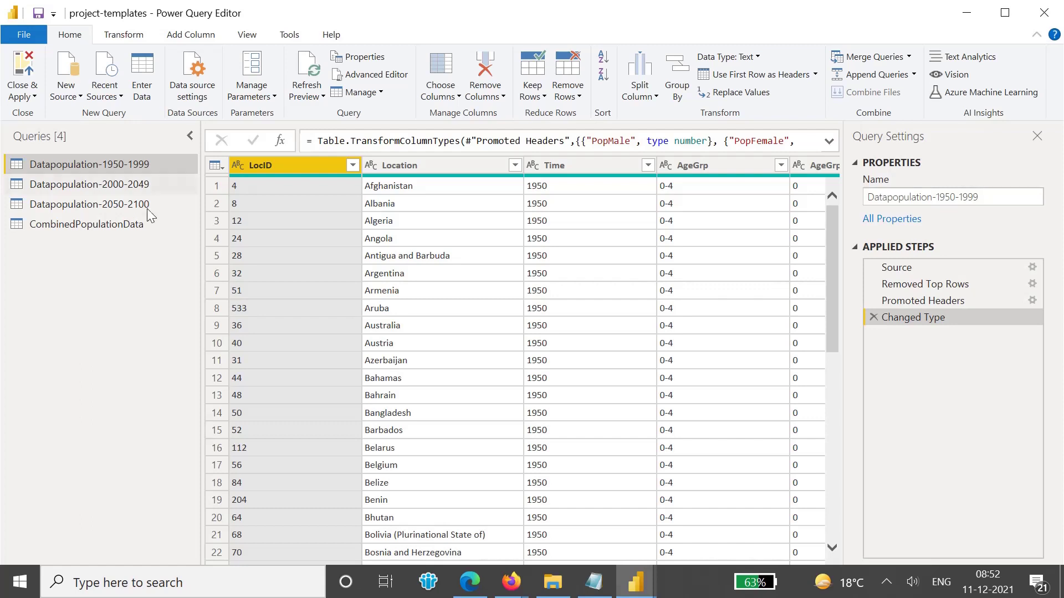
- Open the CombinedPopulationData query and set Country ID to Whole Number
left_click(130, 231)
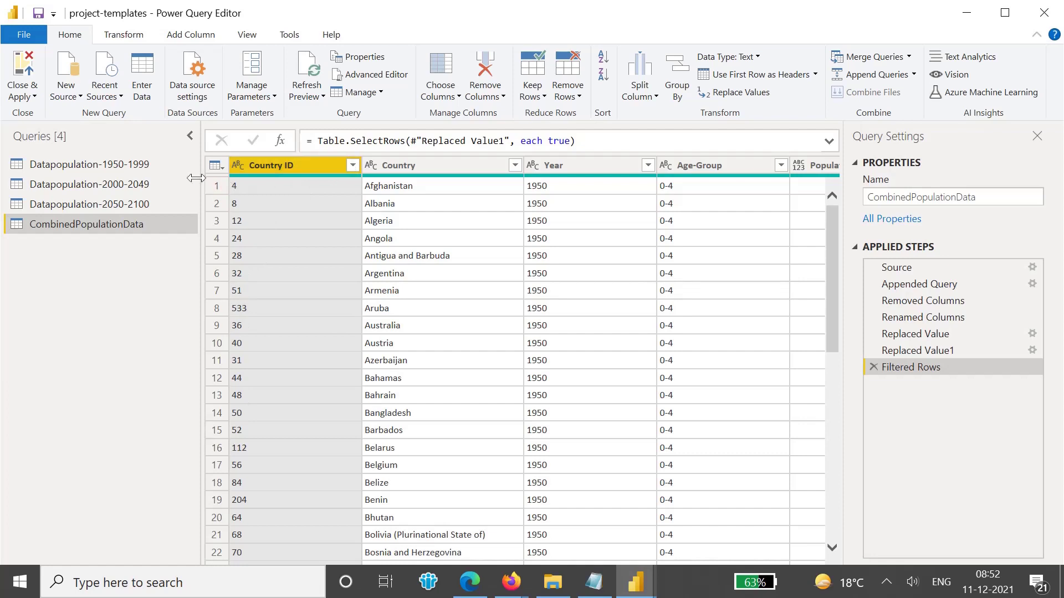
left_click(244, 165)
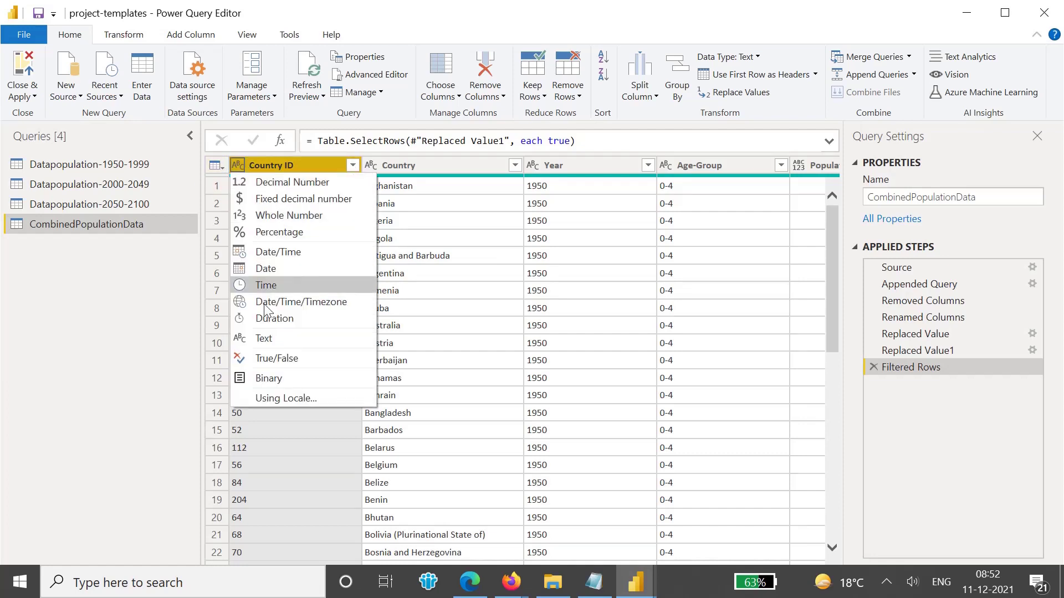
left_click(304, 215)
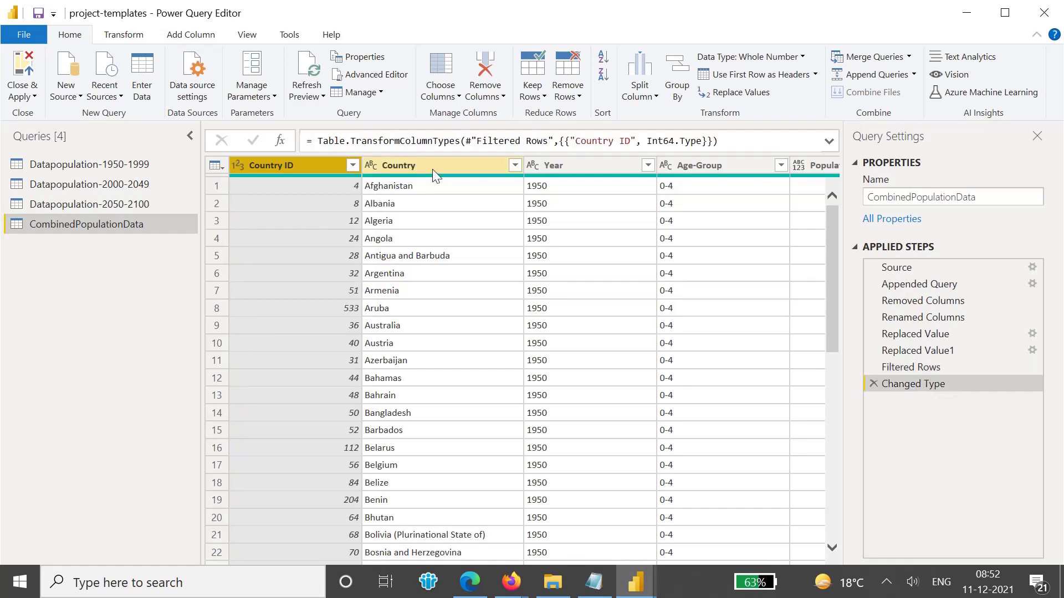
- Change the Year column's data type to Whole Number
left_click(432, 168)
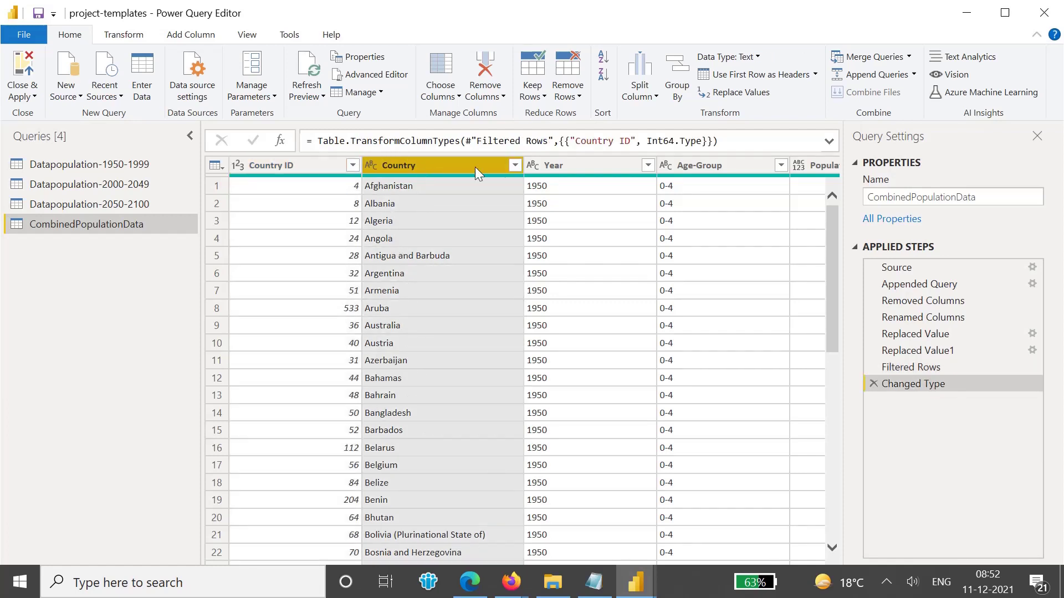
left_click(534, 164)
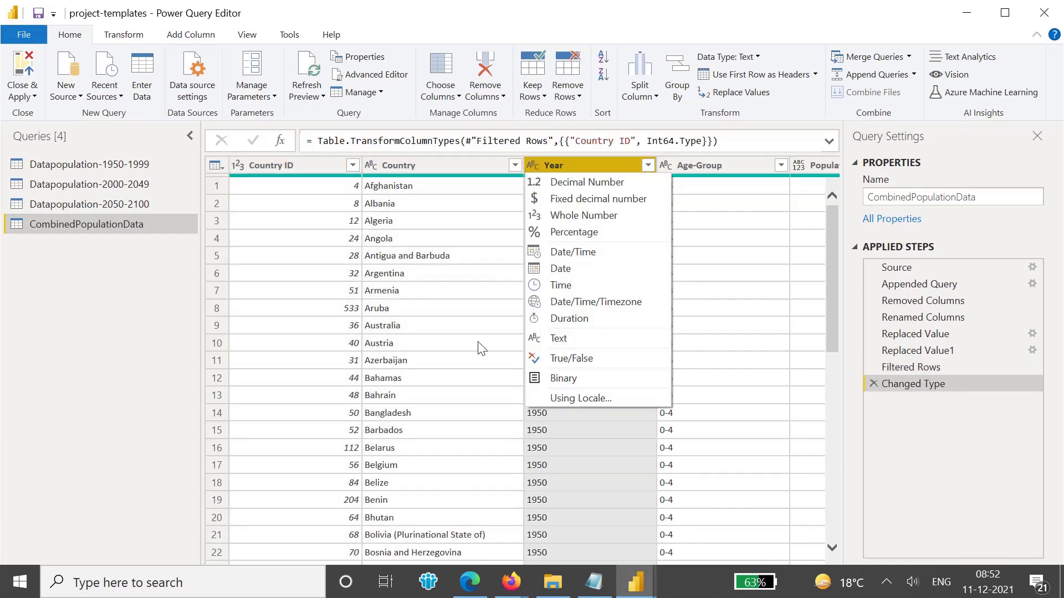
left_click(512, 341)
left_click(536, 343)
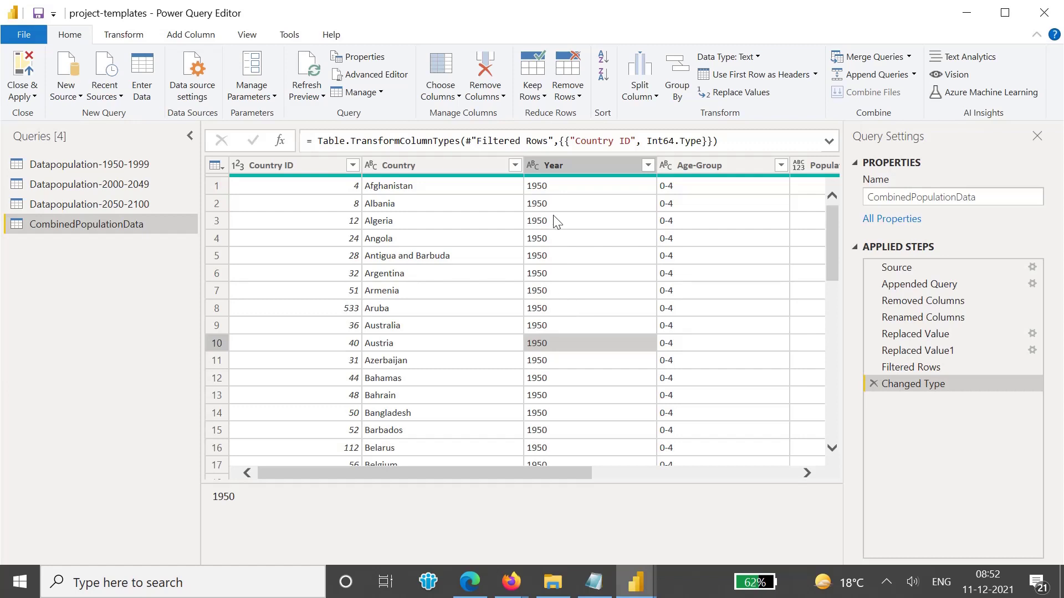
left_click(533, 165)
left_click(587, 216)
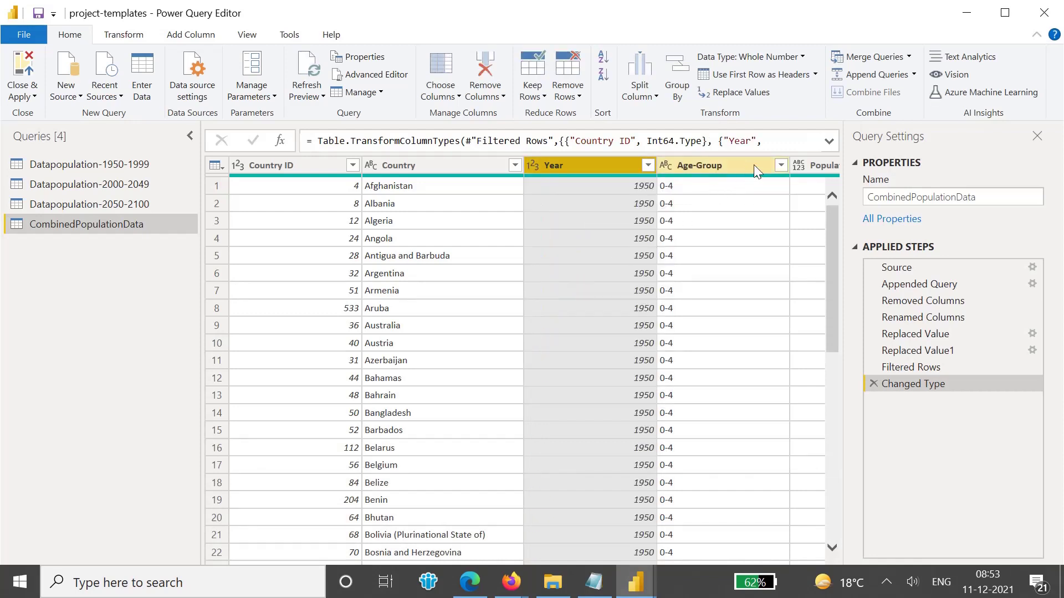
- Check the Age-Group filter without changes, then multi-select Population-Male, Population-Female and Population-Total
left_click(780, 166)
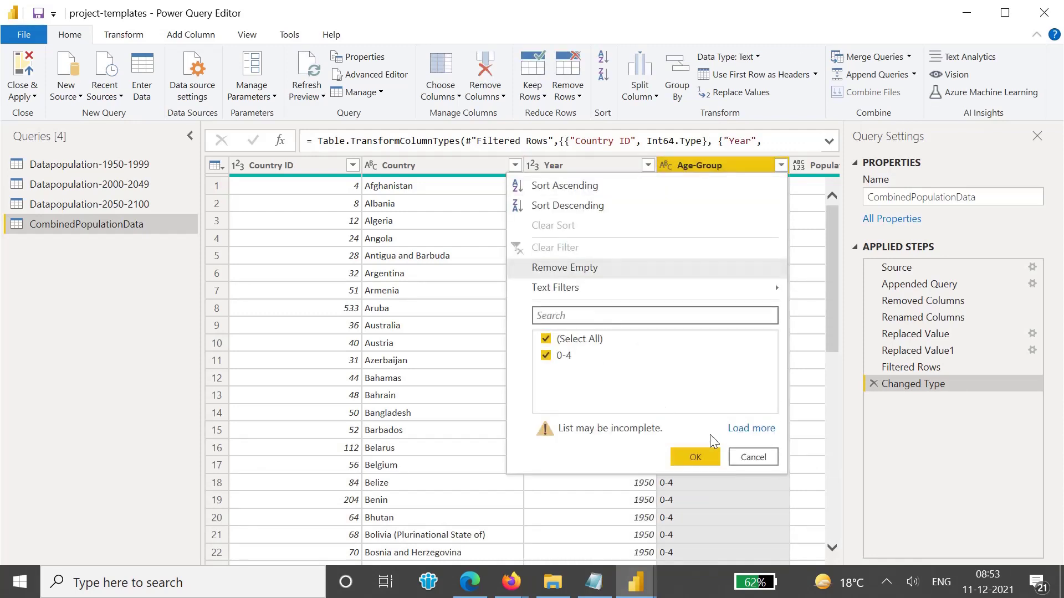
left_click(743, 455)
left_click(809, 204)
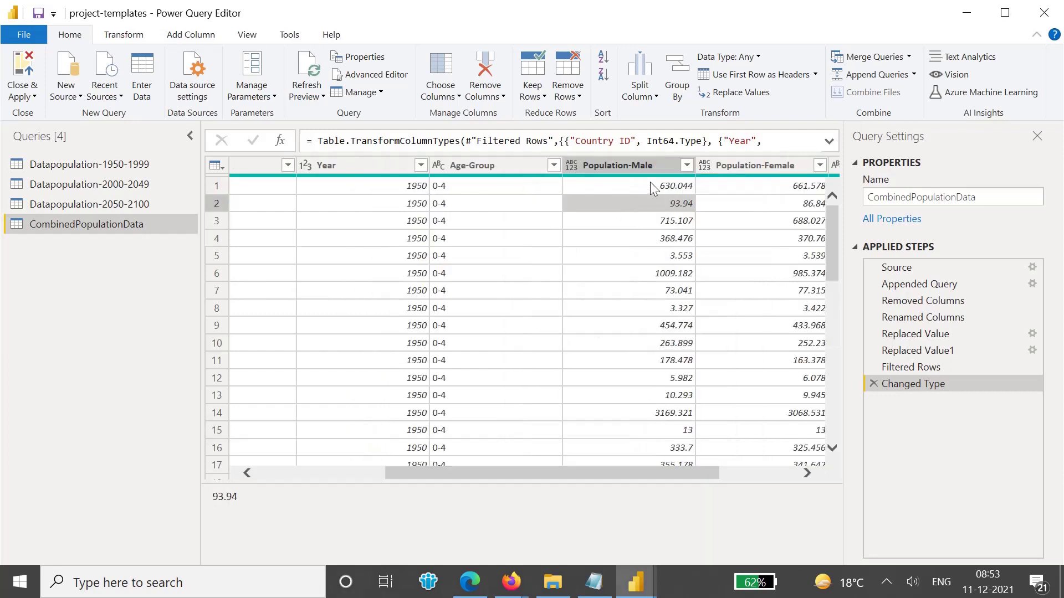
left_click(674, 165)
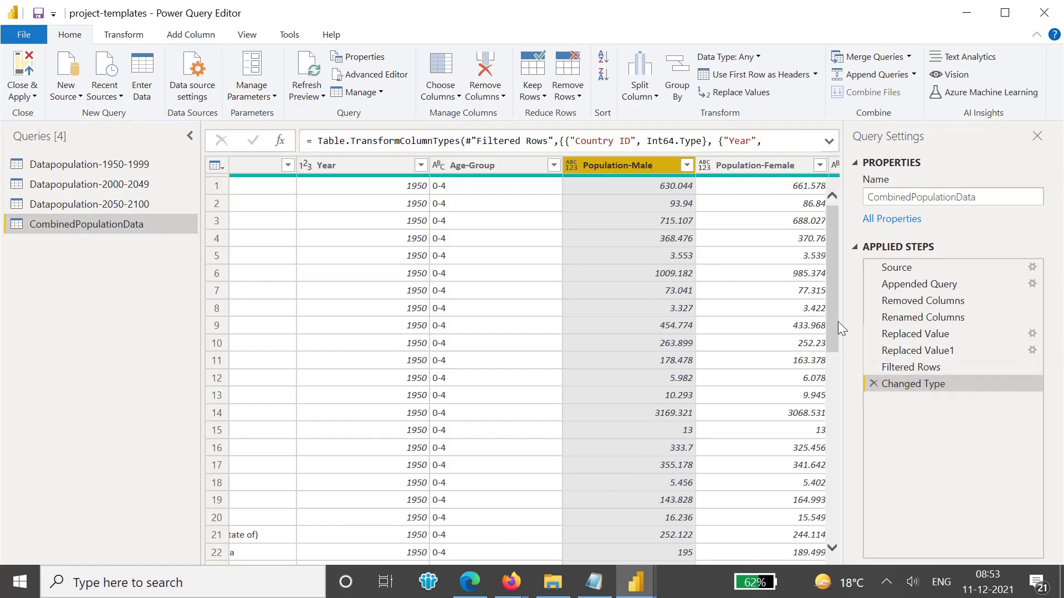
left_click_drag(836, 321, 829, 195)
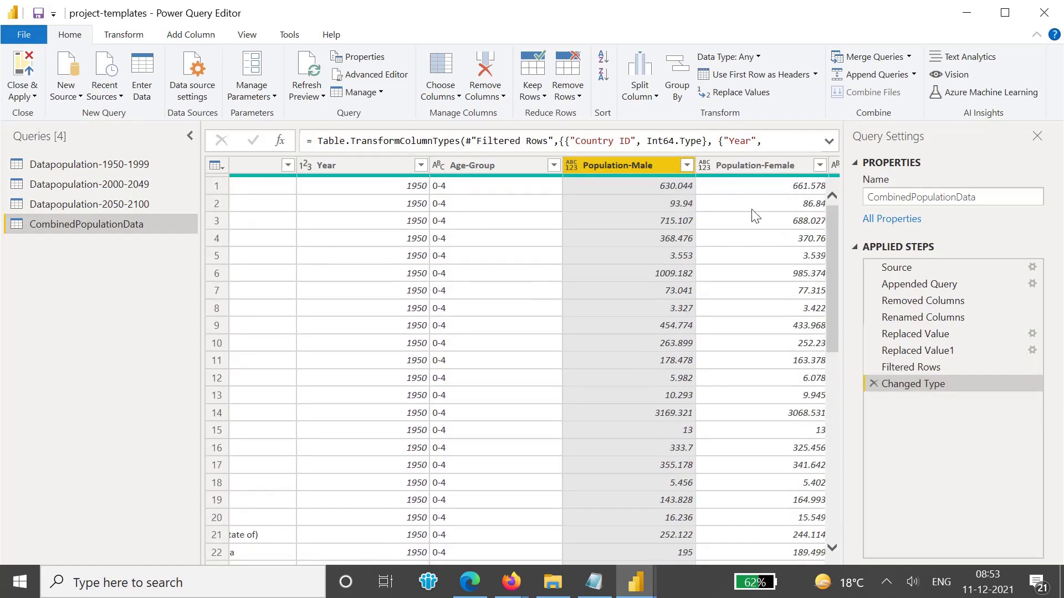
left_click(745, 166, "ctrl")
left_click(834, 165, "ctrl")
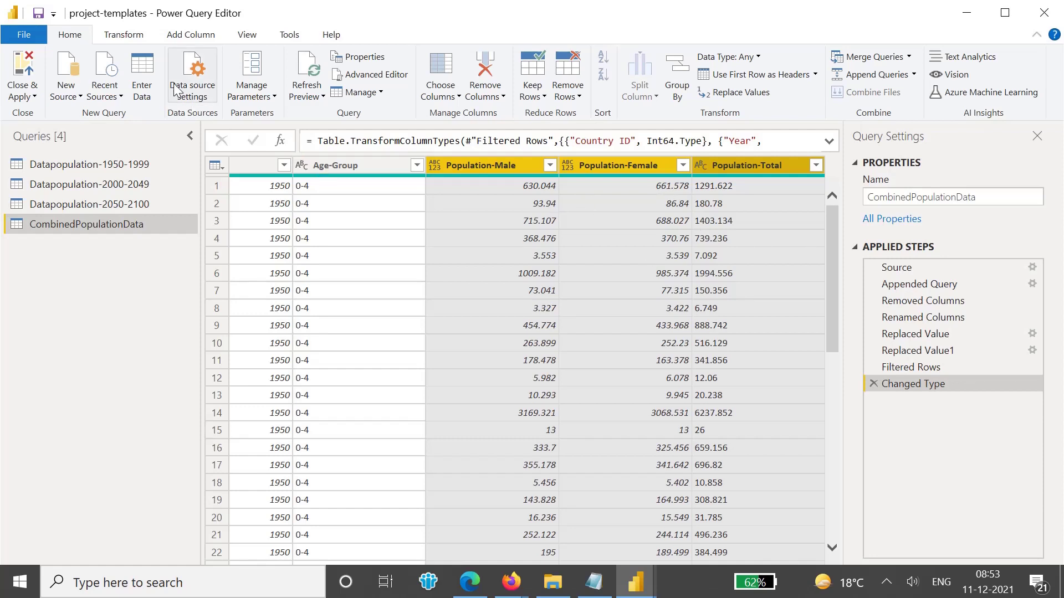
- Run Detect Data Type so the three population columns become Decimal Number
left_click(124, 37)
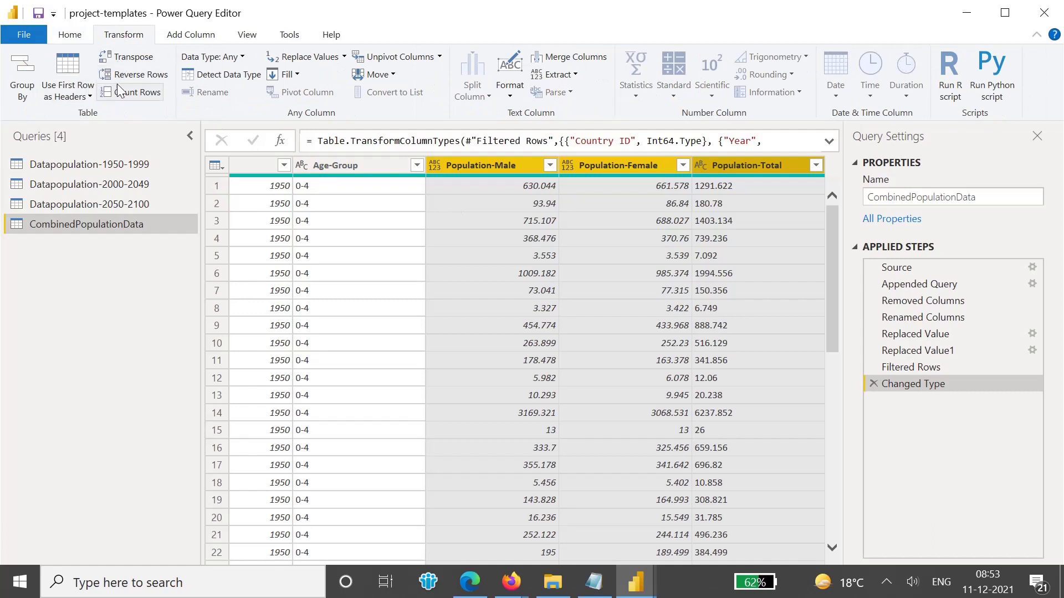
left_click(208, 74)
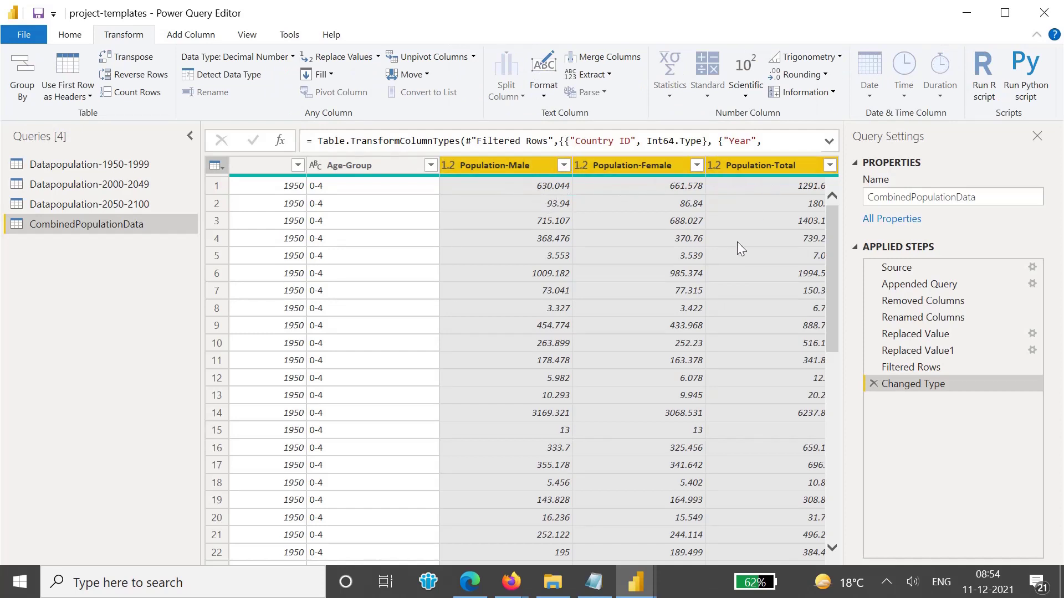
left_click(656, 296)
left_click(512, 274)
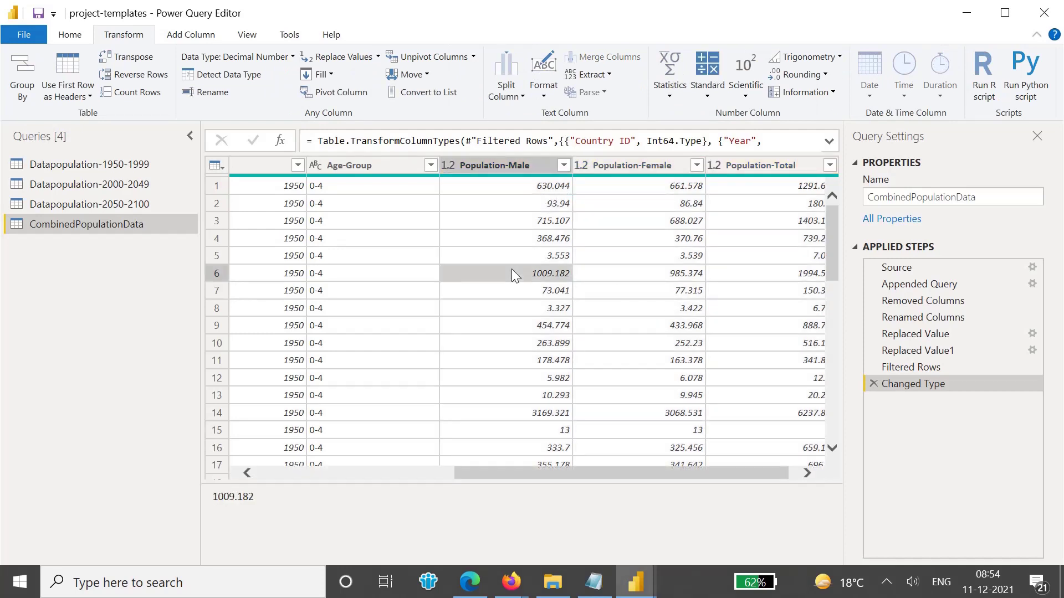
left_click_drag(532, 476, 314, 487)
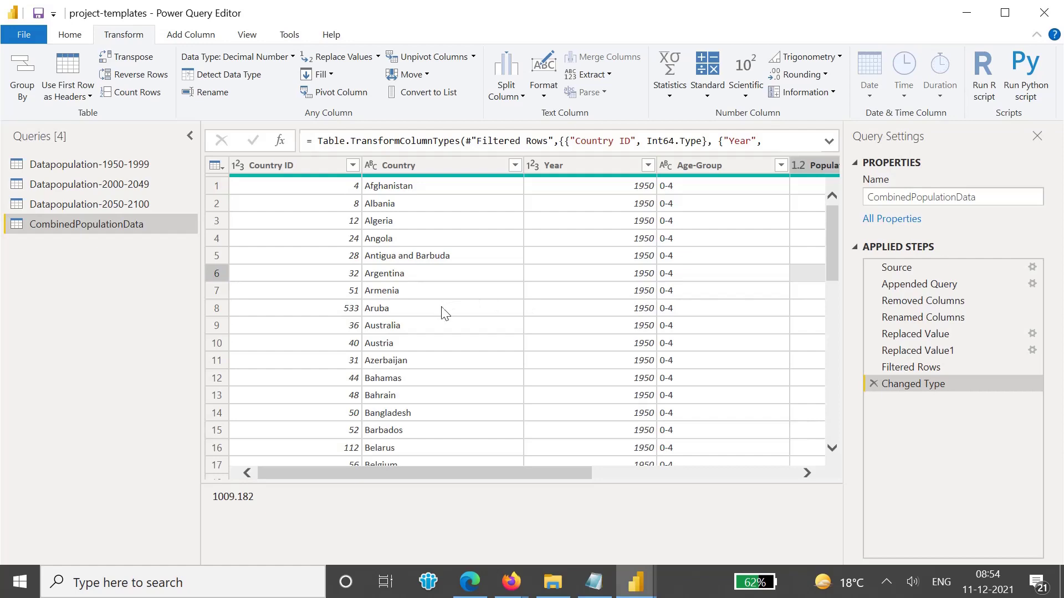
left_click_drag(456, 473, 744, 471)
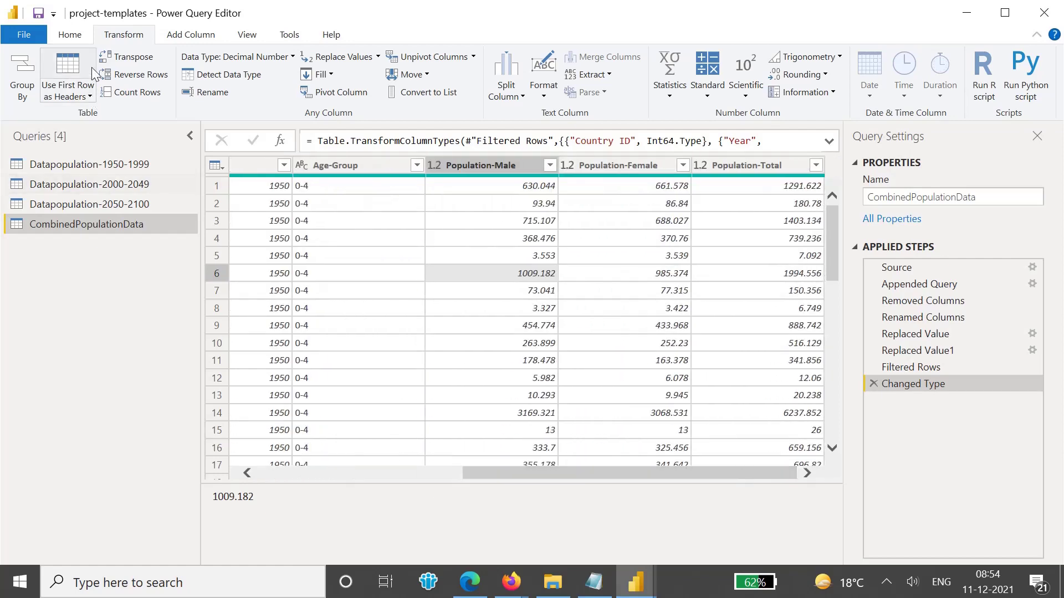
left_click(77, 39)
- Apply the query changes with Close & Apply > Apply, keeping the editor open
left_click(34, 97)
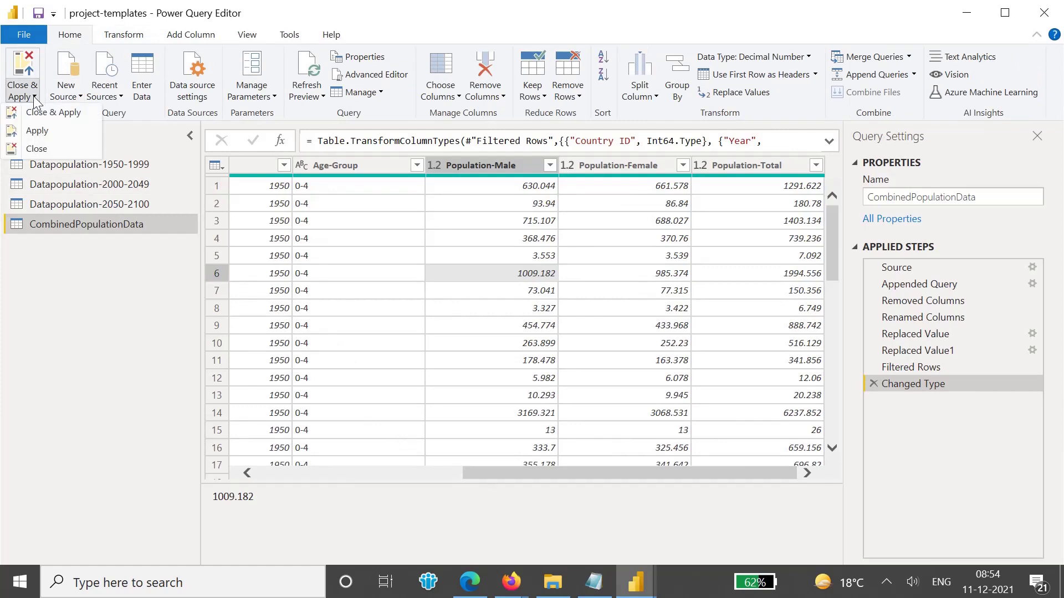
left_click(38, 133)
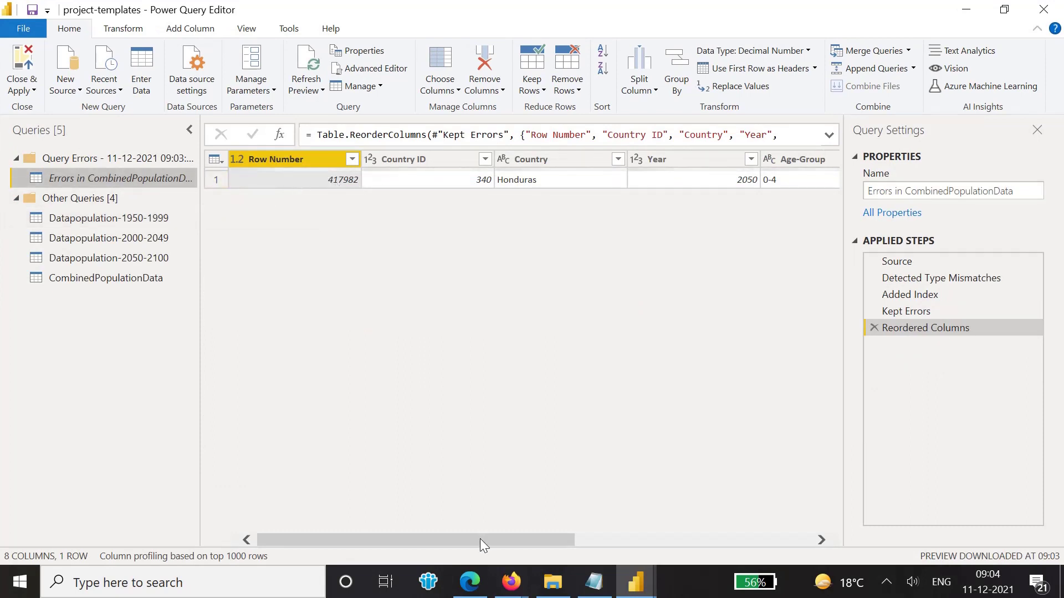
- Drill into the Population-Total error to see its DataFormat.Error details
left_click_drag(480, 539, 743, 521)
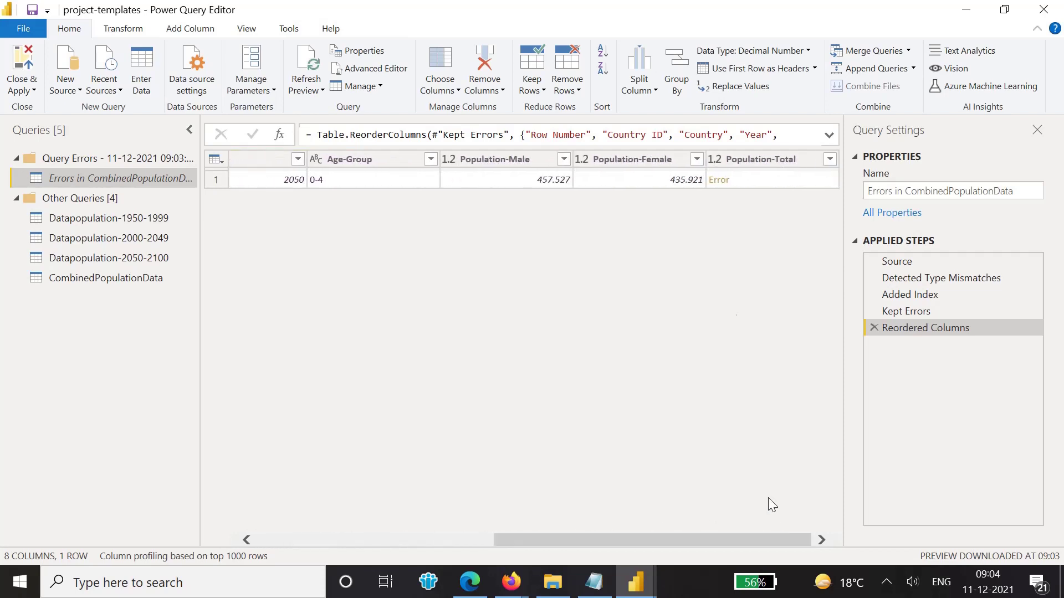
left_click(775, 160)
left_click(770, 181)
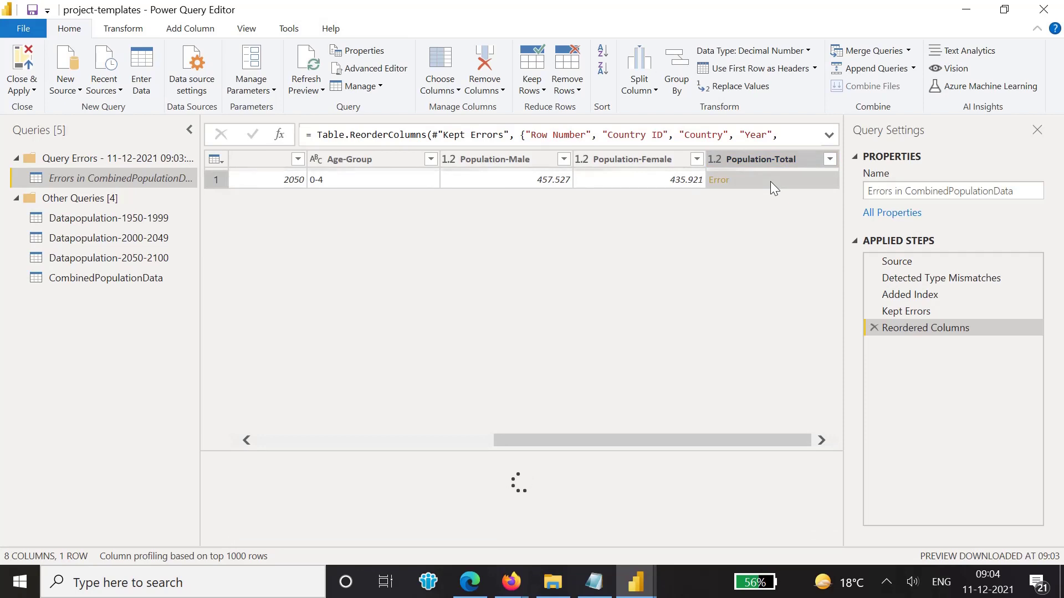
left_click(721, 181)
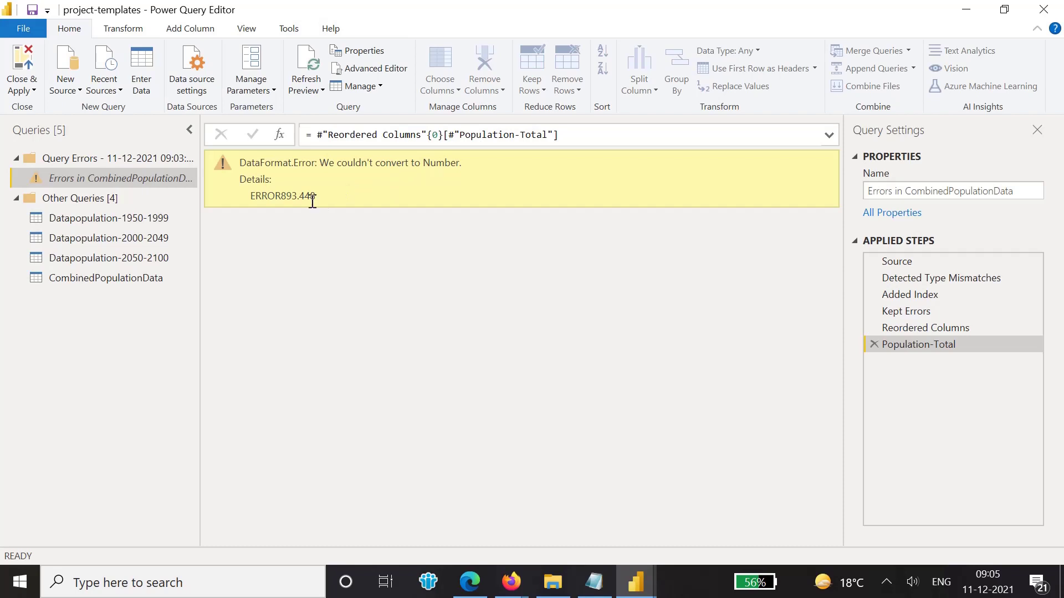
- Select the full ERROR893.448 source value in the error message for copying
double_click(280, 197)
left_click_drag(282, 198, 253, 197)
left_click_drag(281, 198, 301, 200)
double_click(300, 200)
left_click(318, 205)
left_click_drag(315, 199, 251, 197)
key("ctrl+c")
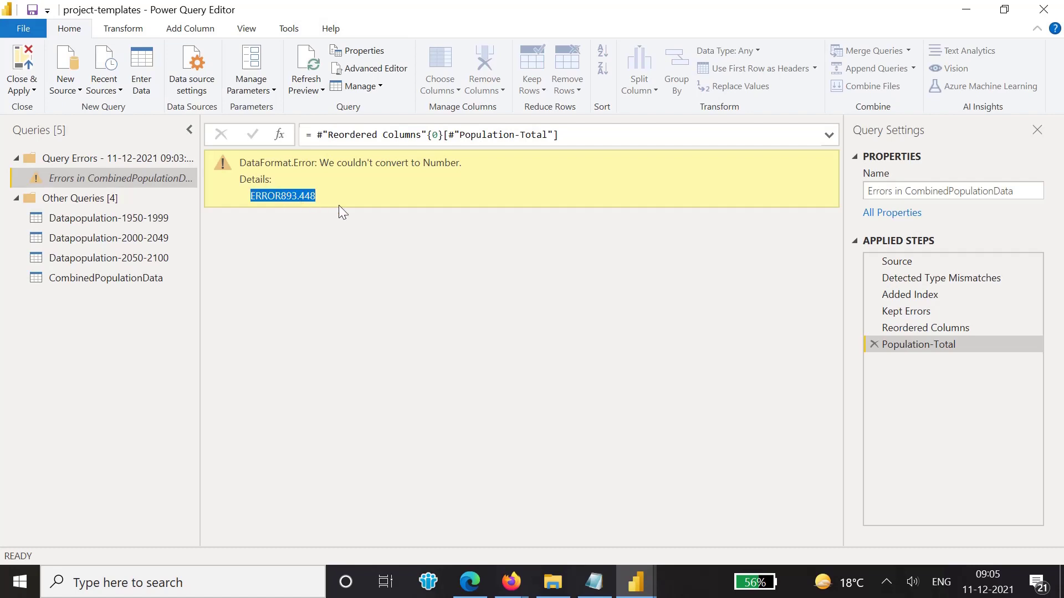
left_click(110, 280)
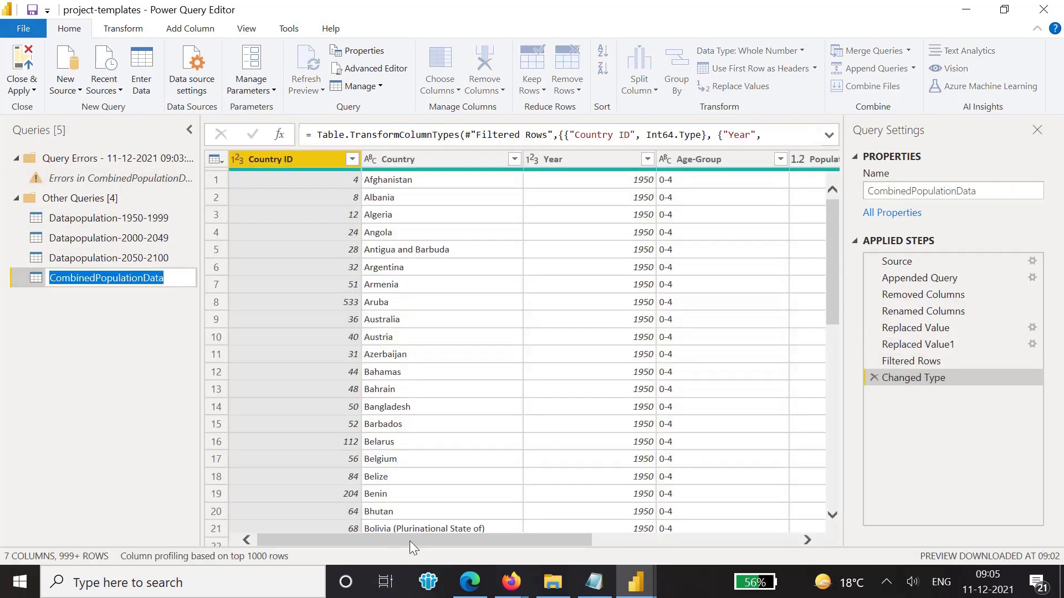
key("Return")
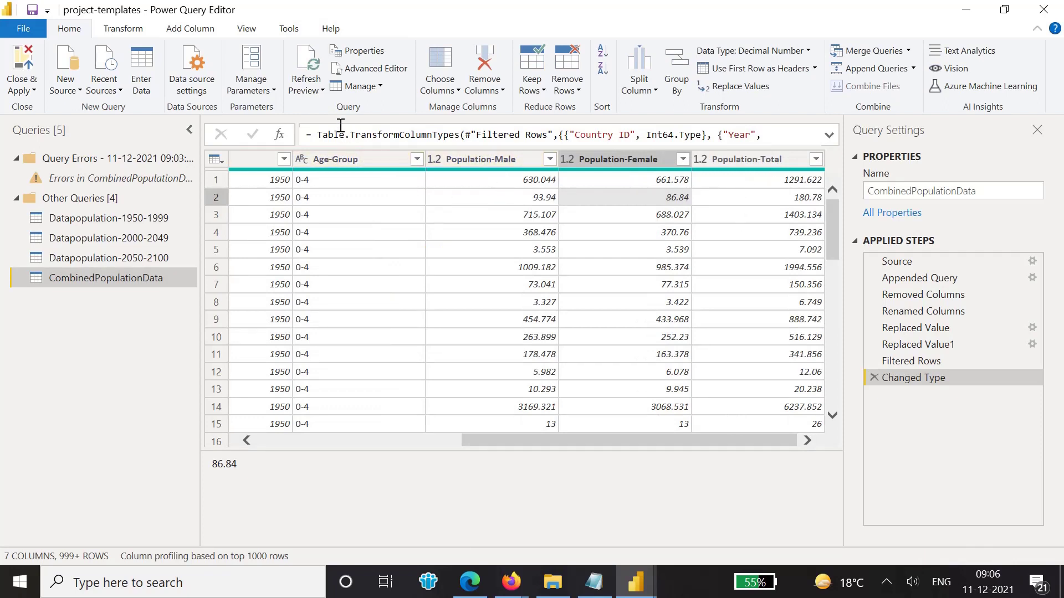
left_click(571, 88)
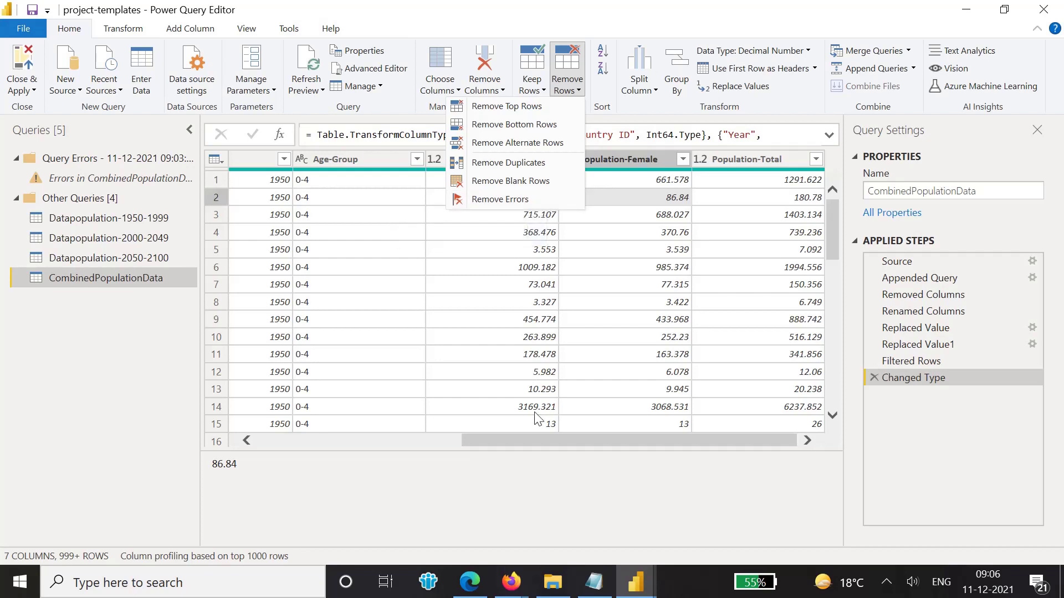
left_click(395, 460)
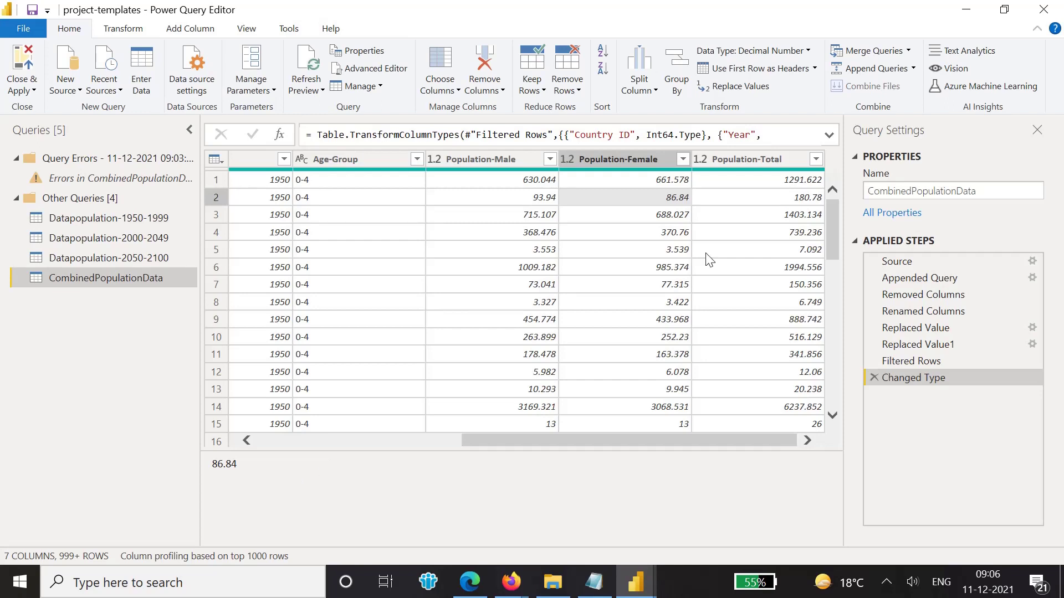
left_click(733, 88)
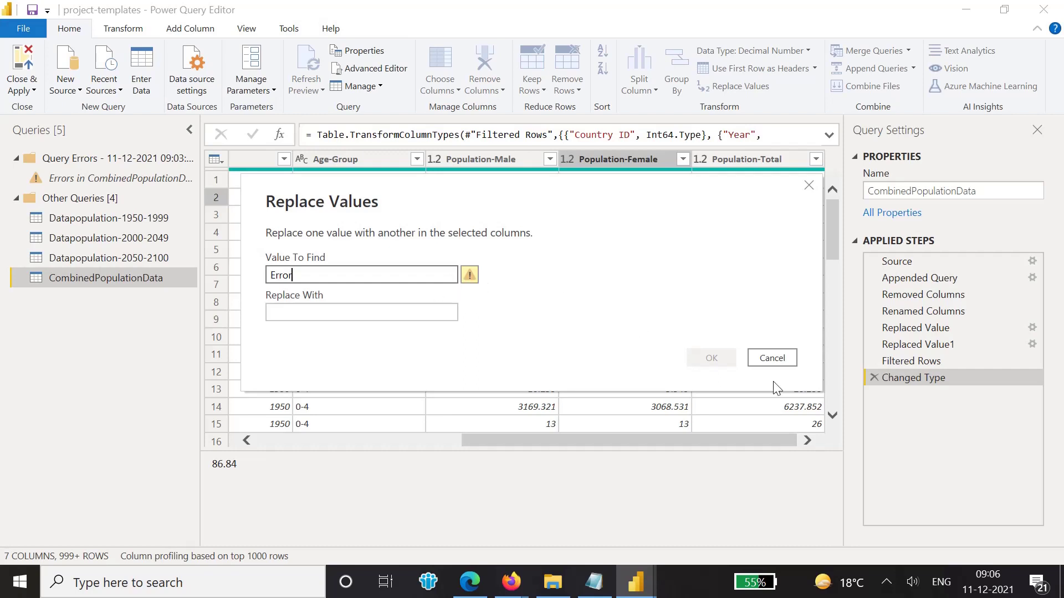
key("ctrl+a")
left_click(757, 360)
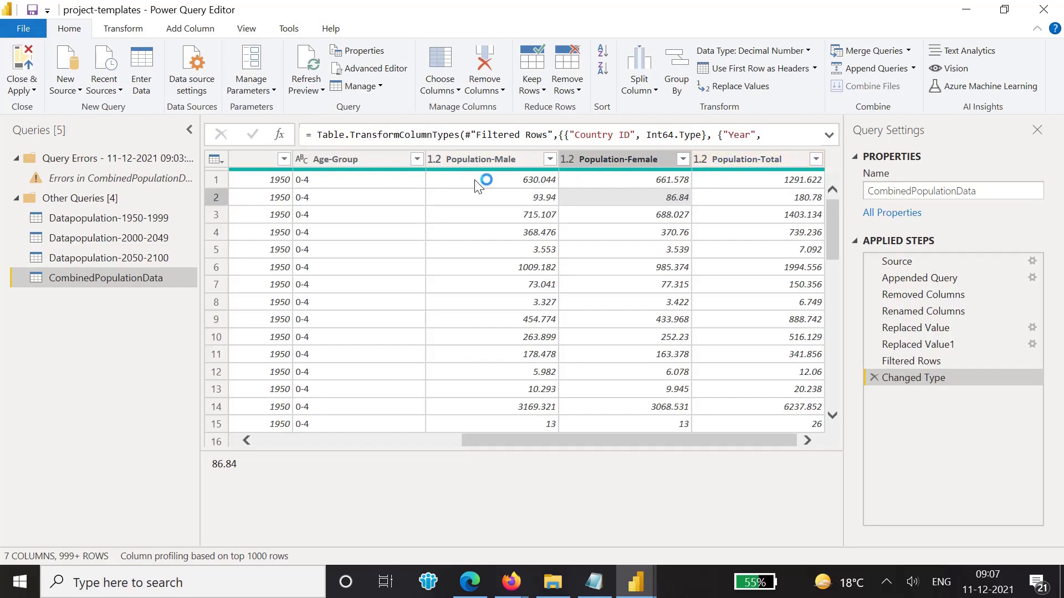
- Delete the Changed Type step and enter ERROR893.448 as the value to find
left_click(874, 377)
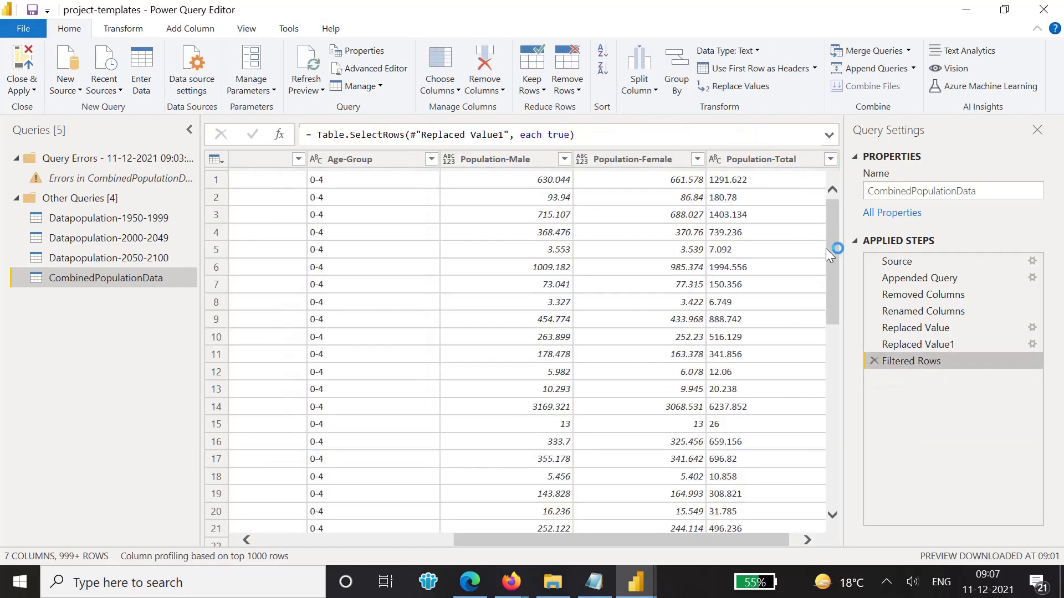
left_click_drag(825, 249, 830, 273)
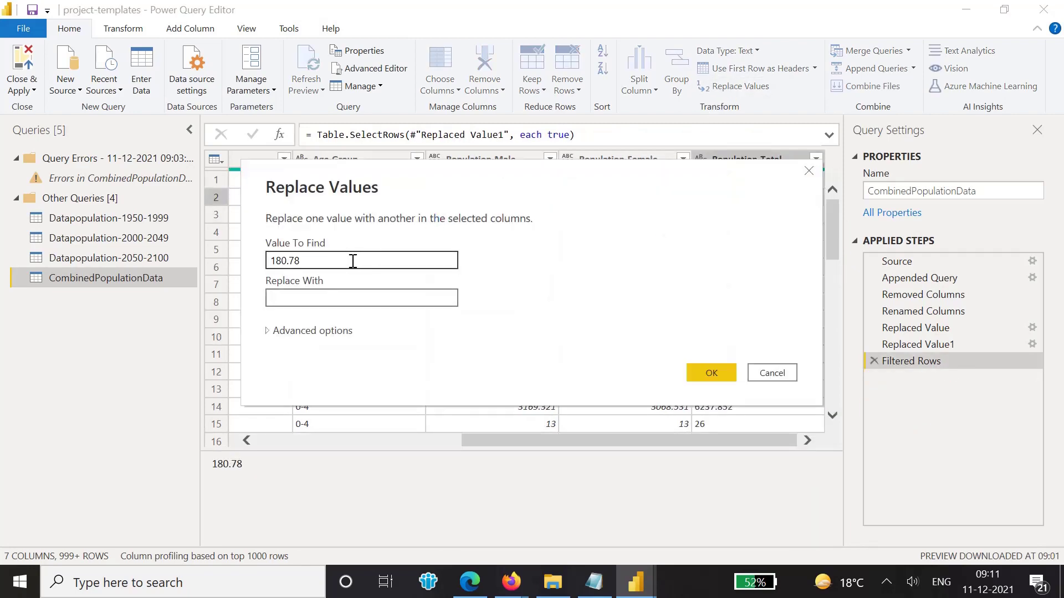
key("ctrl+a")
key("ctrl+v")
key("Tab")
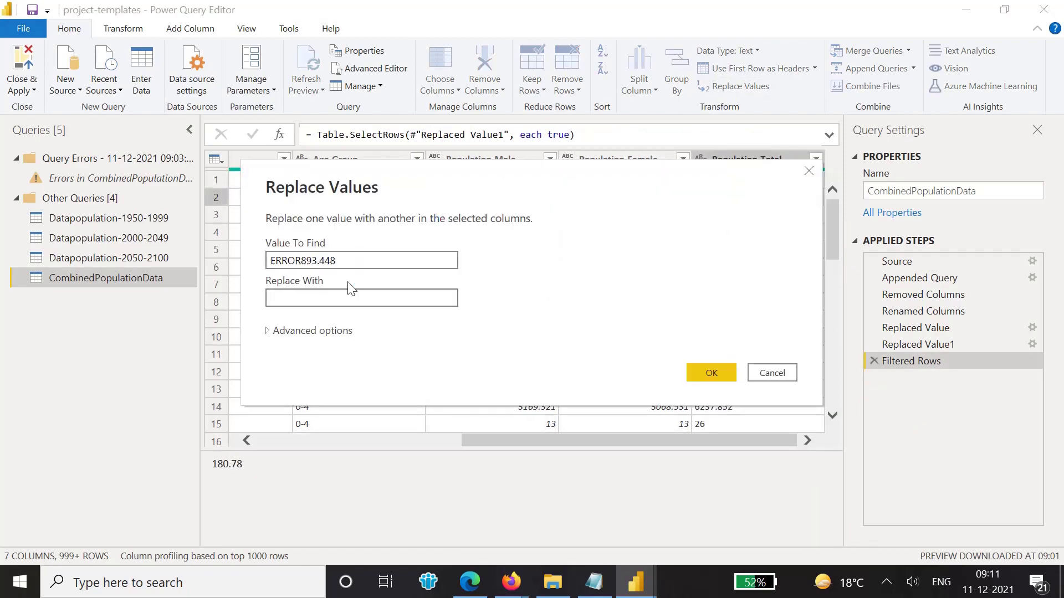
- Set 893.448 as the replacement value and confirm the Replace Values dialog
left_click(340, 262)
double_click(327, 261)
key("ctrl+c")
left_click(292, 302)
key("ctrl+v")
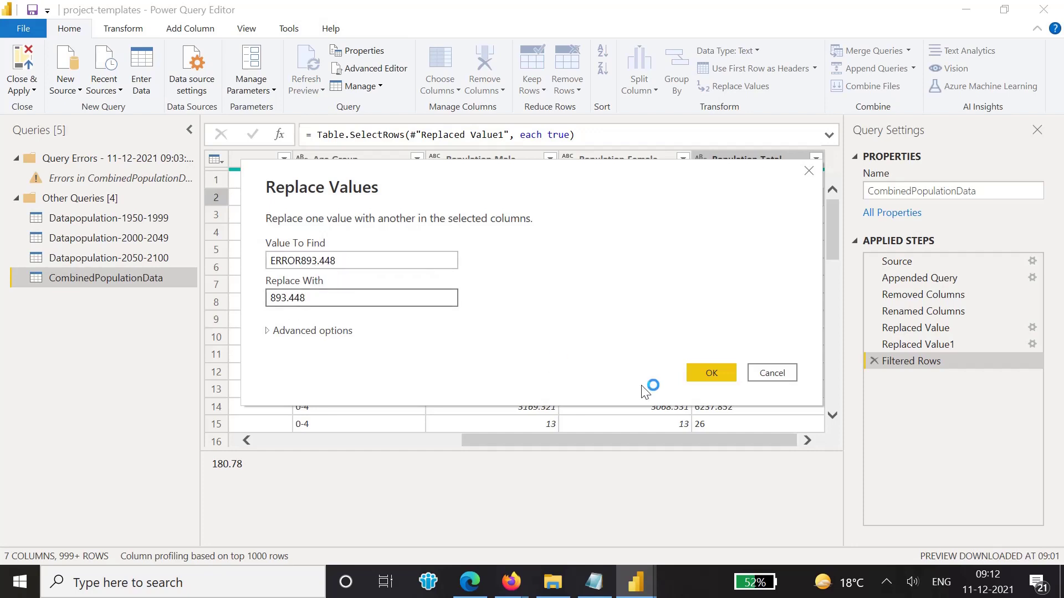
left_click(702, 377)
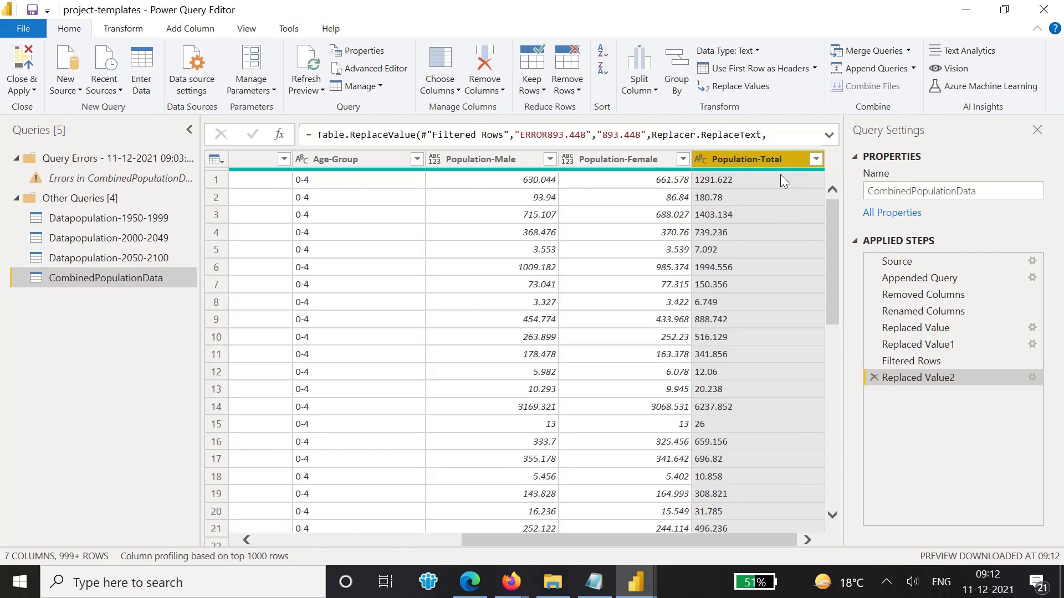
- Select Population-Male through Population-Total and detect their Decimal Number types
left_click_drag(830, 269, 848, 475)
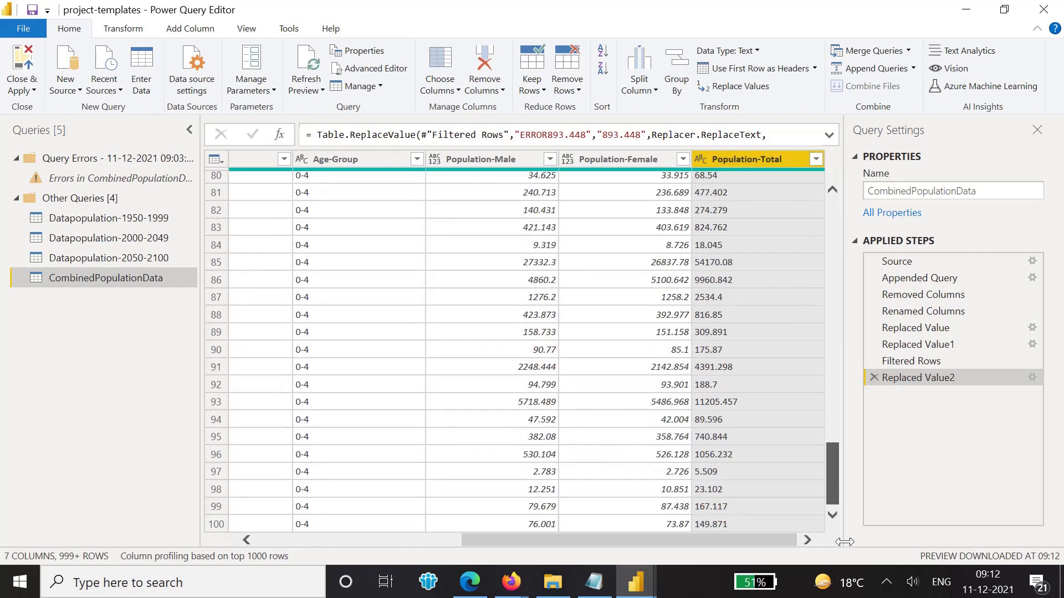
left_click_drag(745, 540, 724, 540)
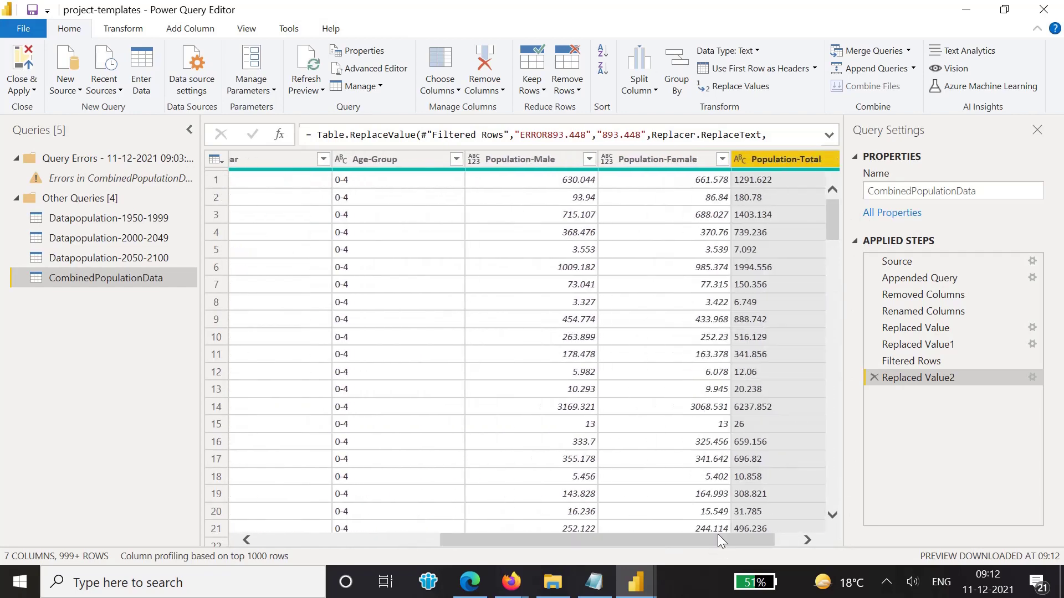
left_click(544, 159)
left_click(801, 159, "shift")
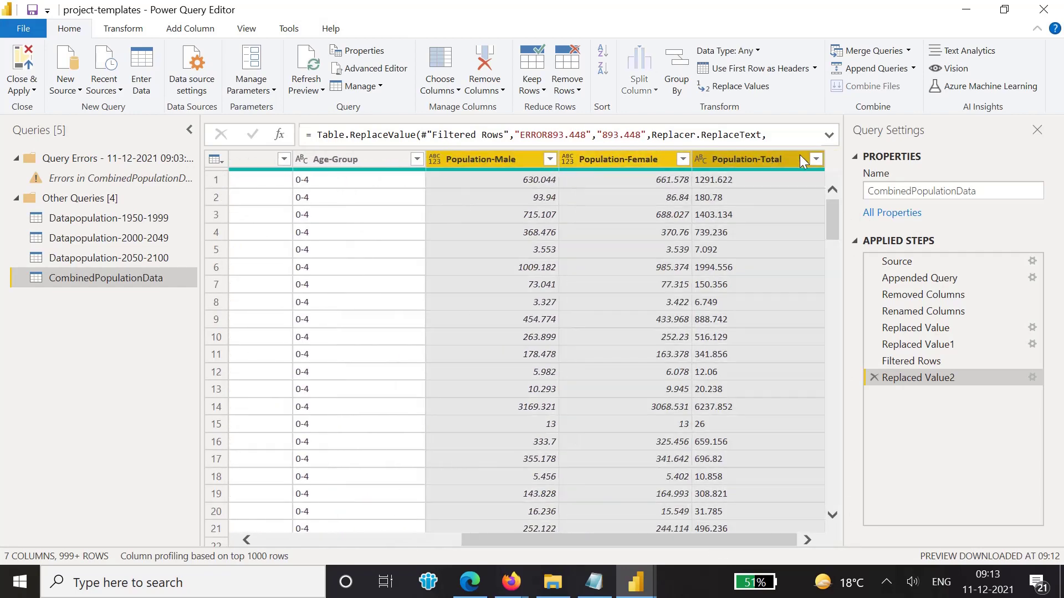
left_click(122, 32)
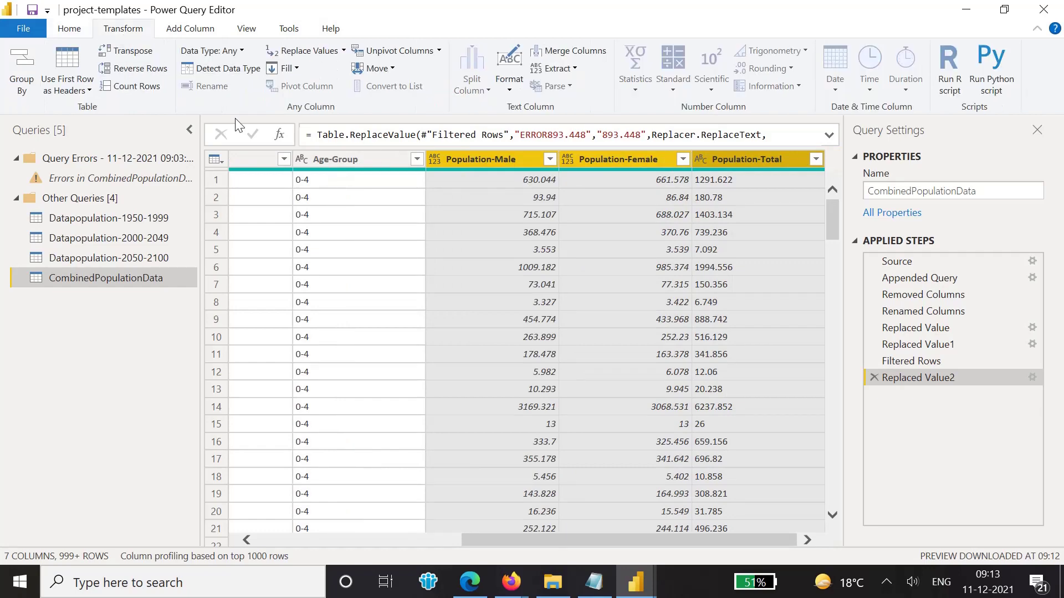
left_click(214, 69)
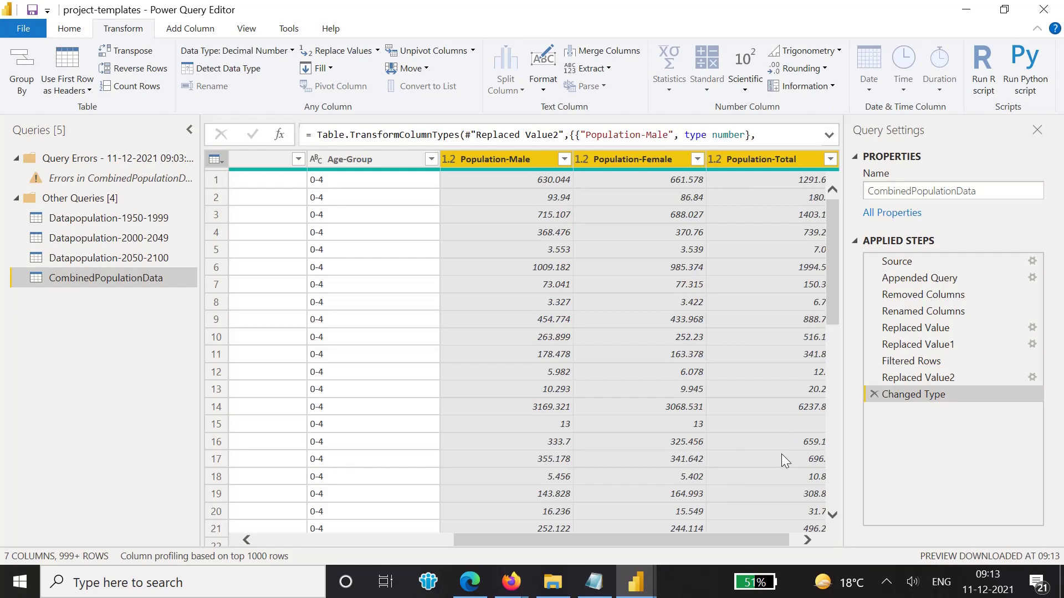
left_click(51, 34)
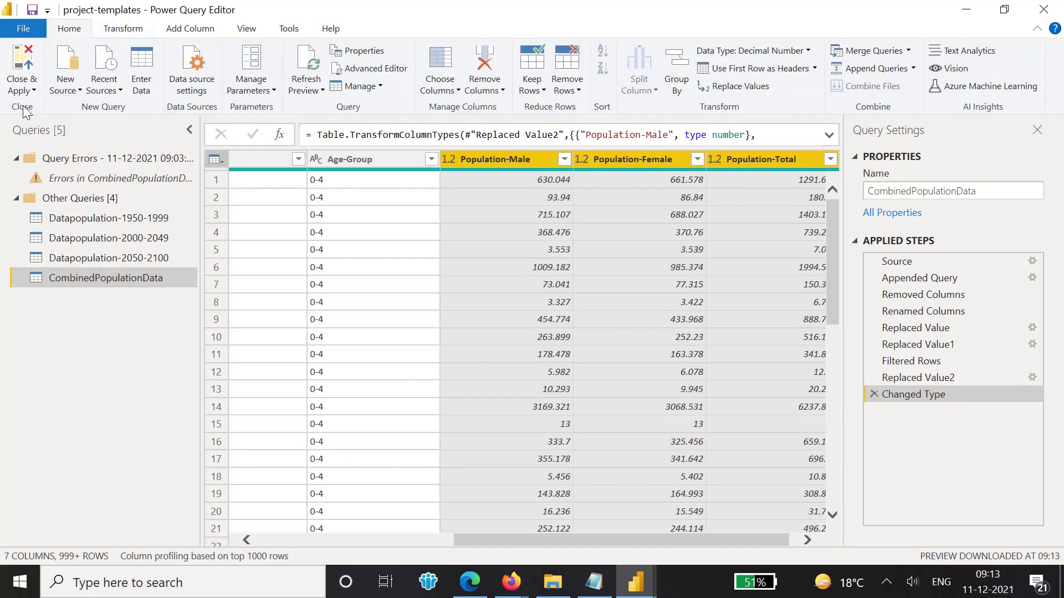
left_click(23, 89)
left_click(36, 126)
left_click_drag(588, 543, 308, 549)
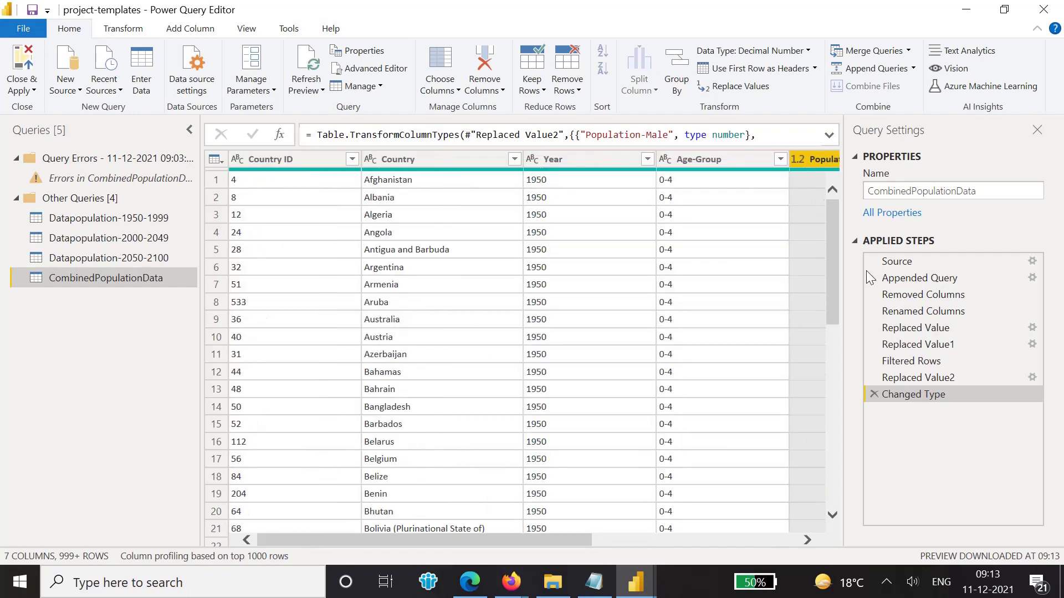
mouse_move(833, 274)
left_mouse_down()
mouse_move(833, 285)
mouse_move(820, 261)
left_mouse_up()
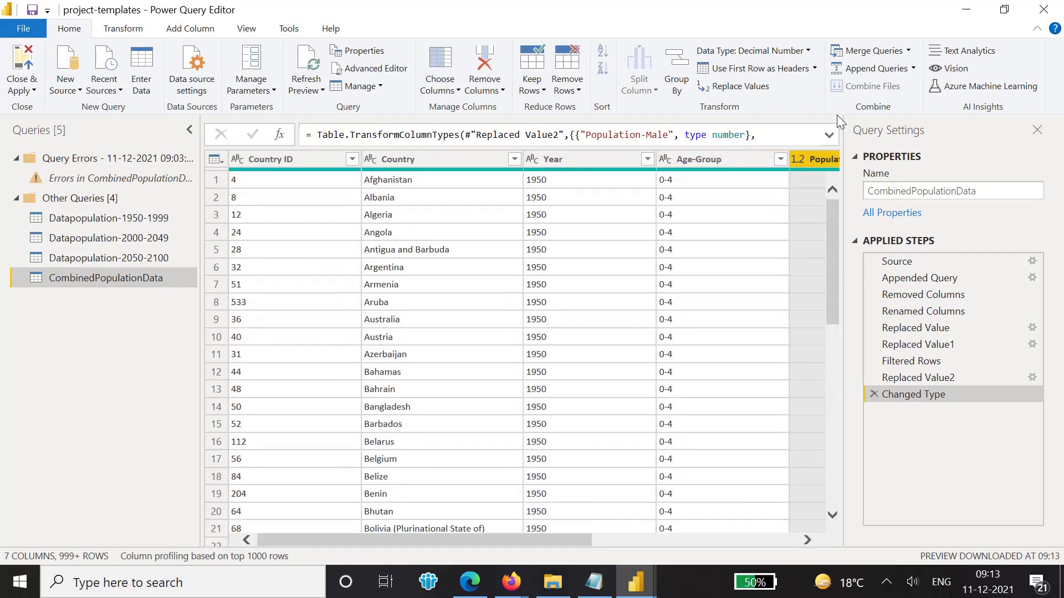